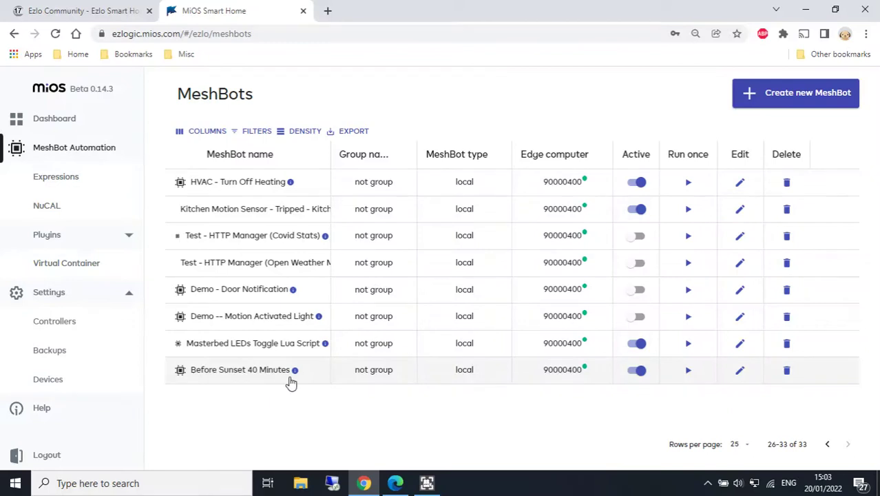
Open the "Before Sunset 40 Minutes" MeshBot and examine its sunset trigger and offset settings
click(743, 376)
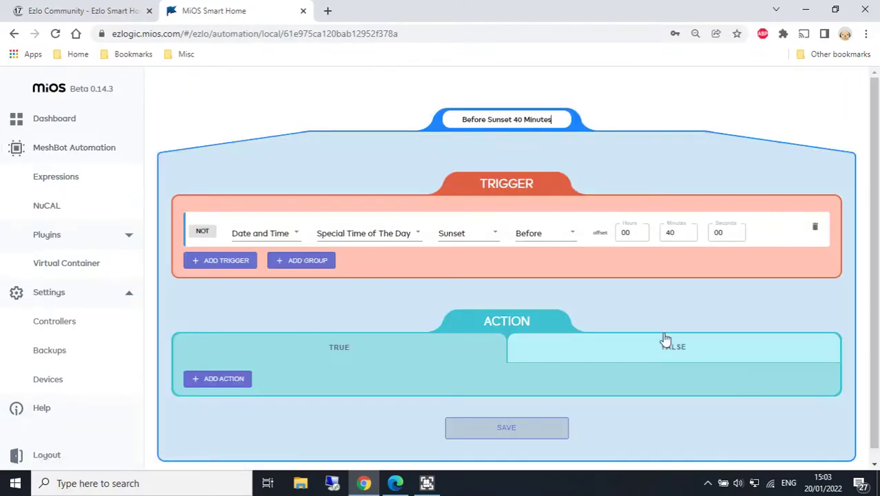
scroll(556, 313, down, 1)
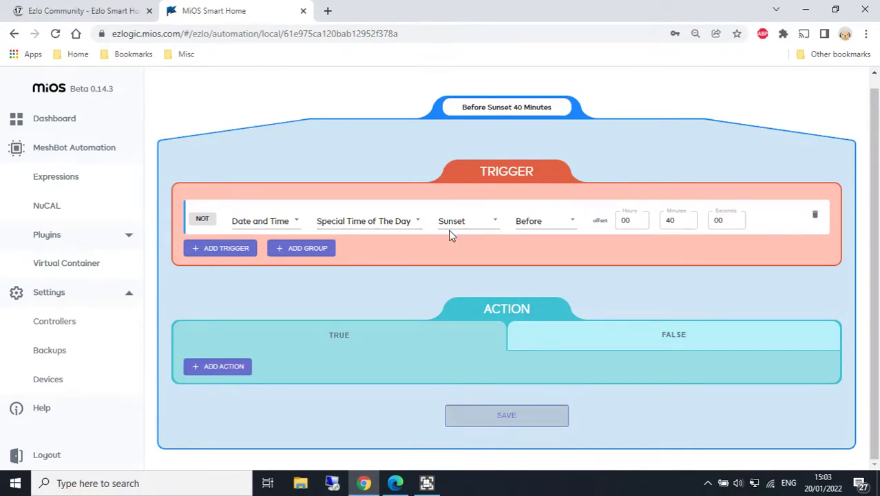
double_click(670, 220)
click(655, 250)
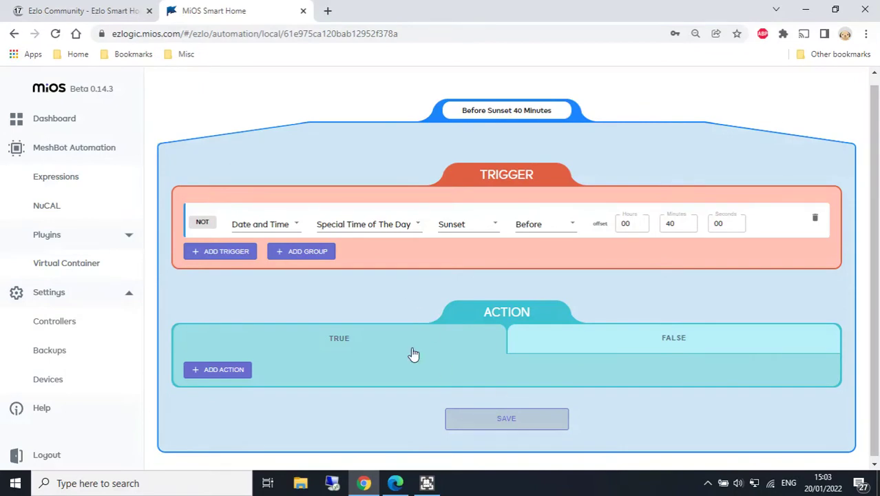
Create a new local automation MeshBot and name it "Schedule Lounge Lamps On"
click(84, 151)
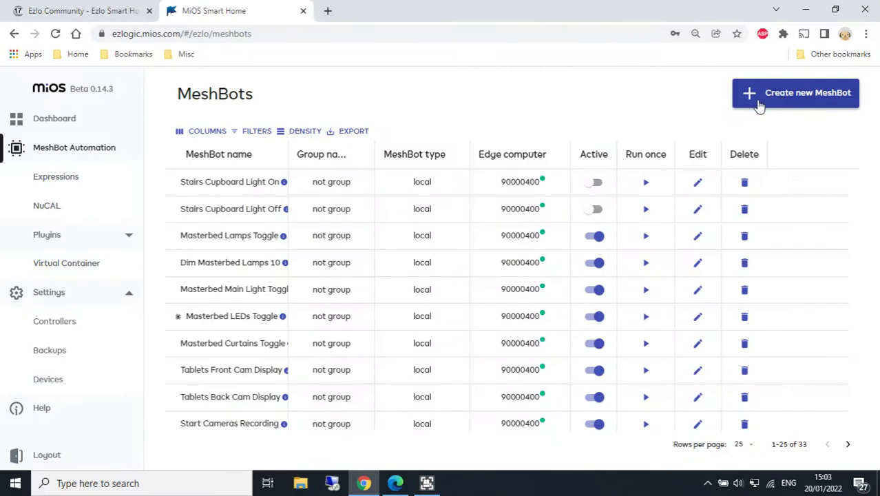
click(763, 107)
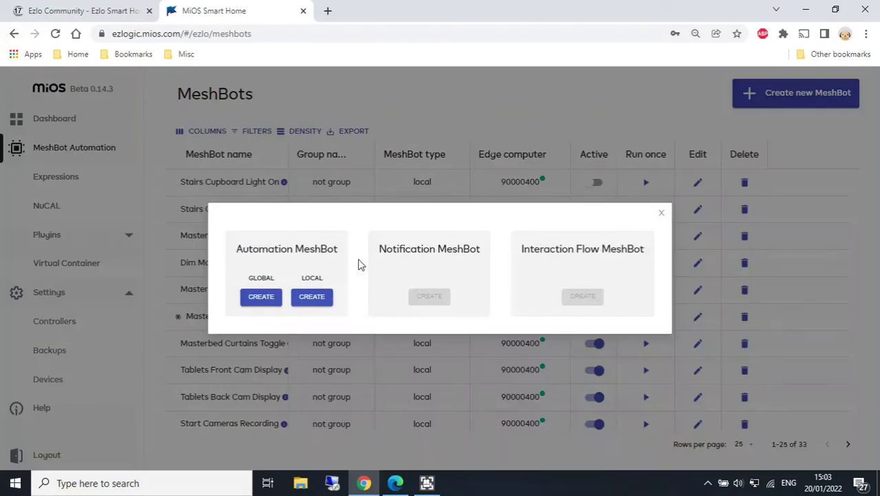
click(313, 298)
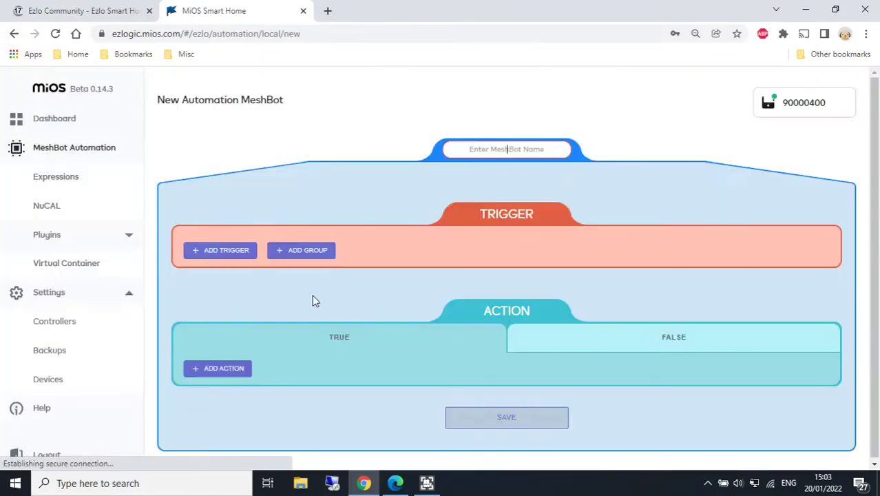
click(475, 149)
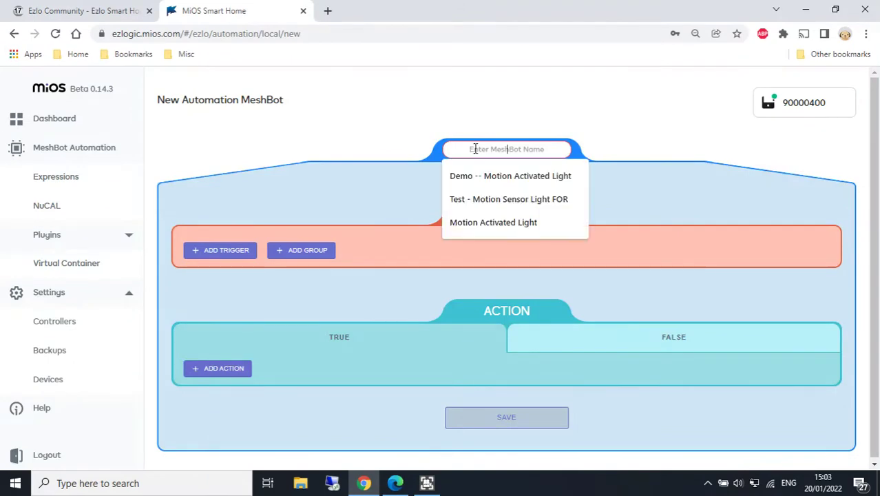
text(Sch)
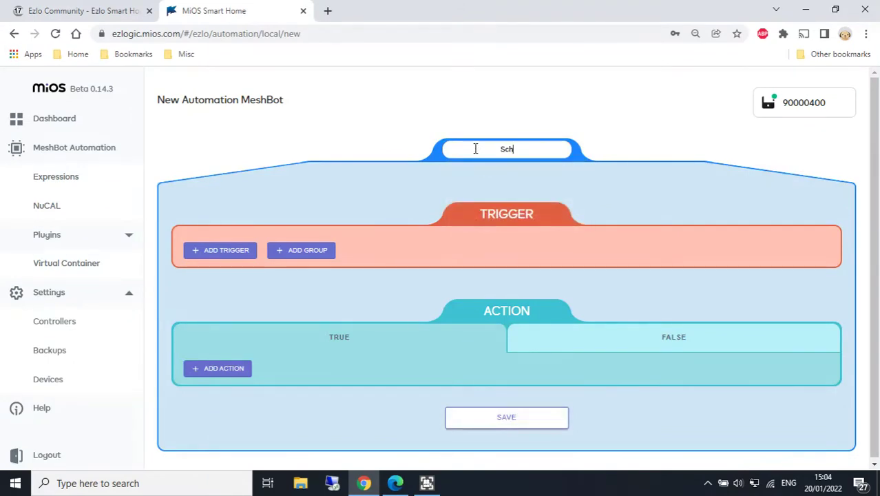
text(edule Lounge Lamps On)
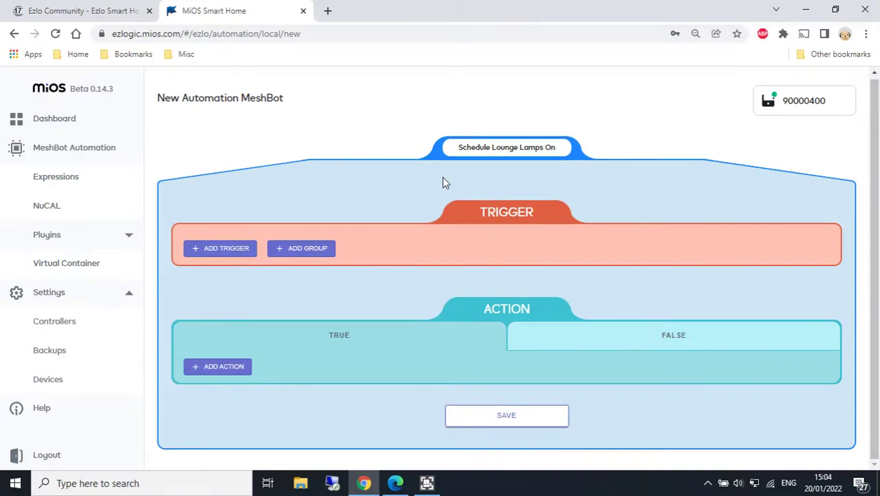
Add a MeshBot trigger that fires when "Before Sunset 40 Minutes" has the result Finished
click(239, 250)
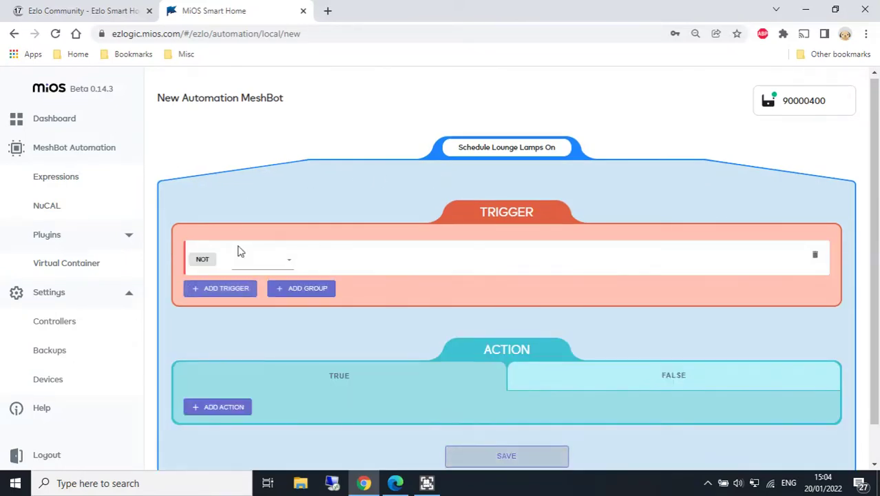
click(289, 267)
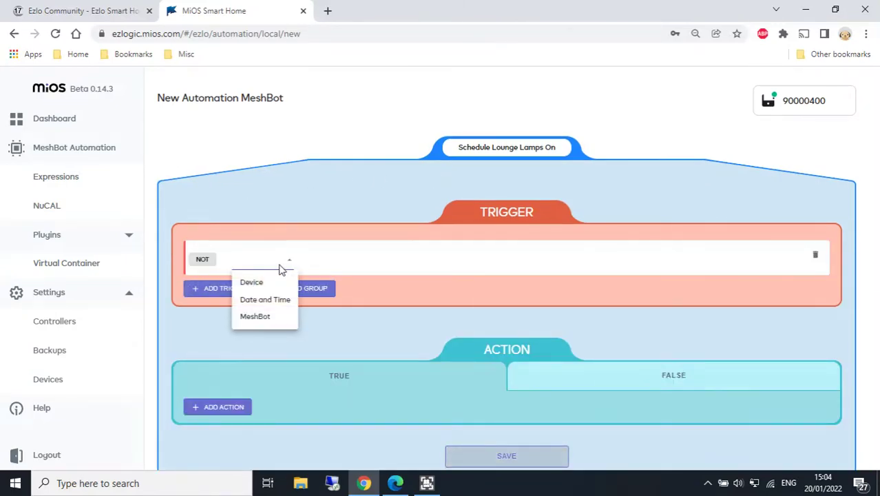
click(278, 318)
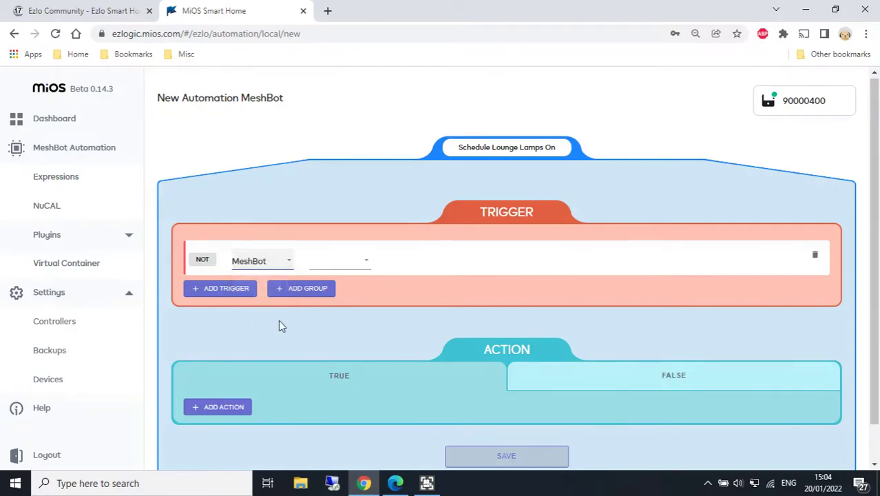
click(364, 269)
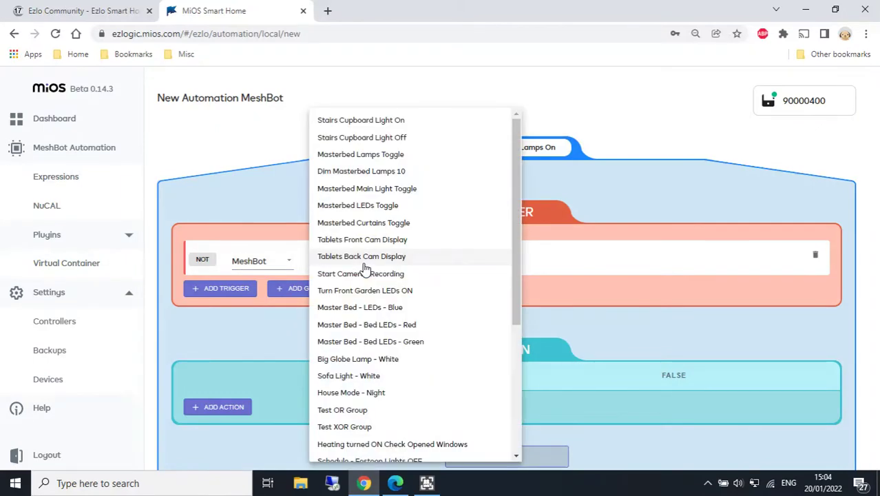
scroll(364, 292, down, 3)
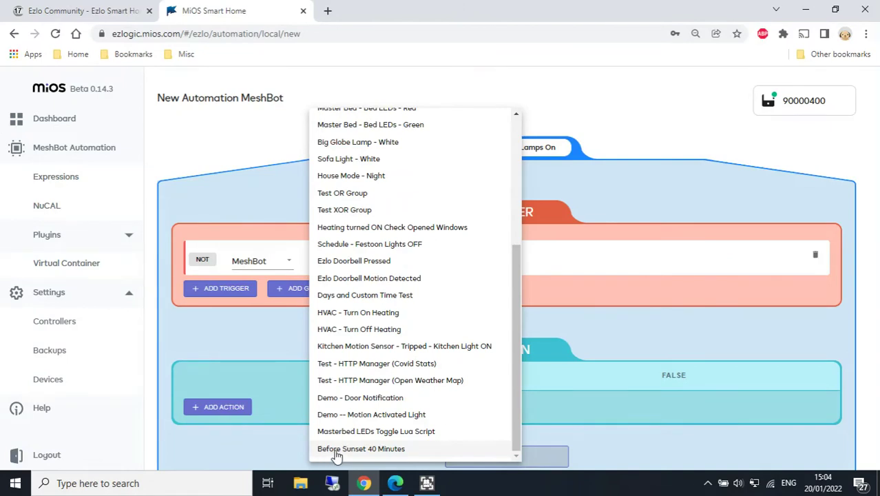
click(376, 451)
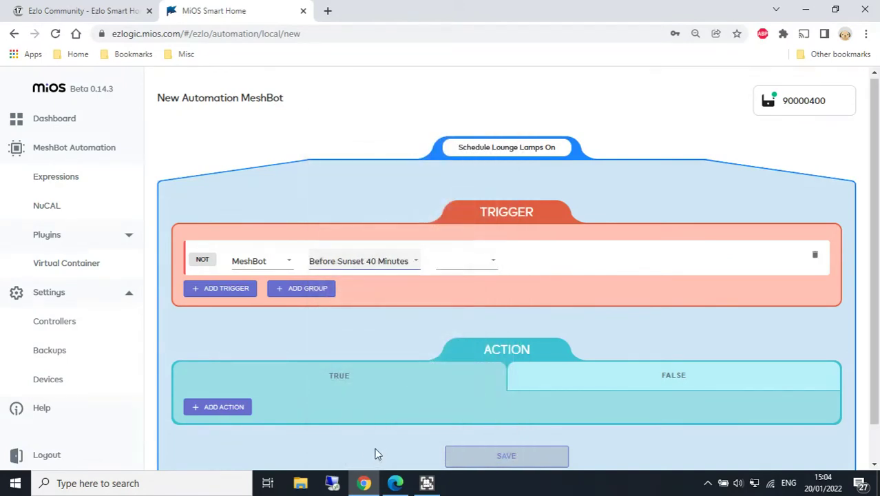
click(497, 263)
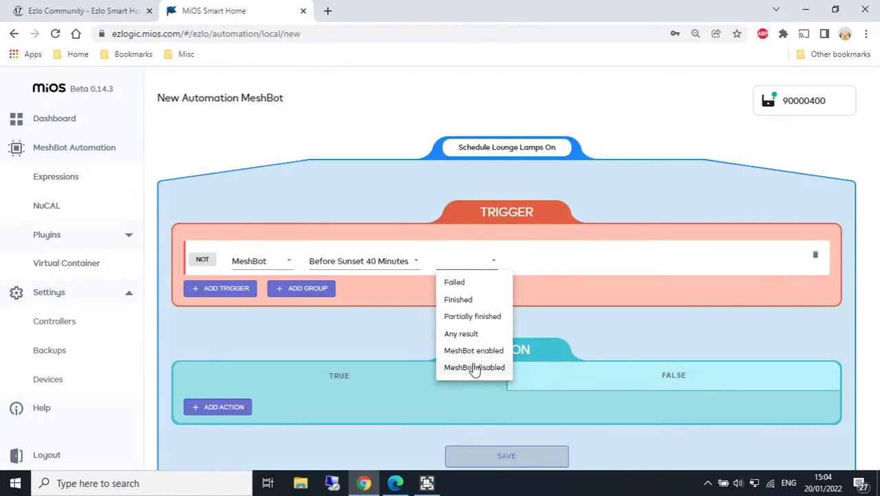
click(485, 301)
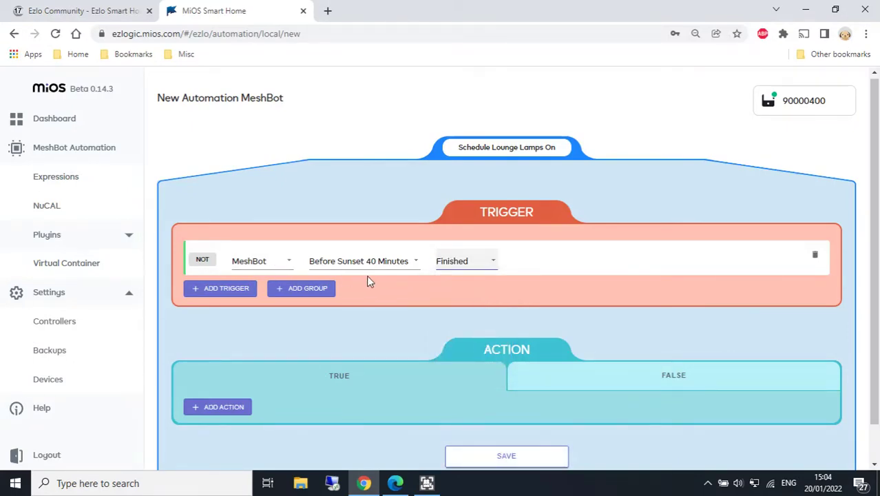
Add a device action under TRUE for the Lounge device Lamp Left
scroll(369, 279, down, 1)
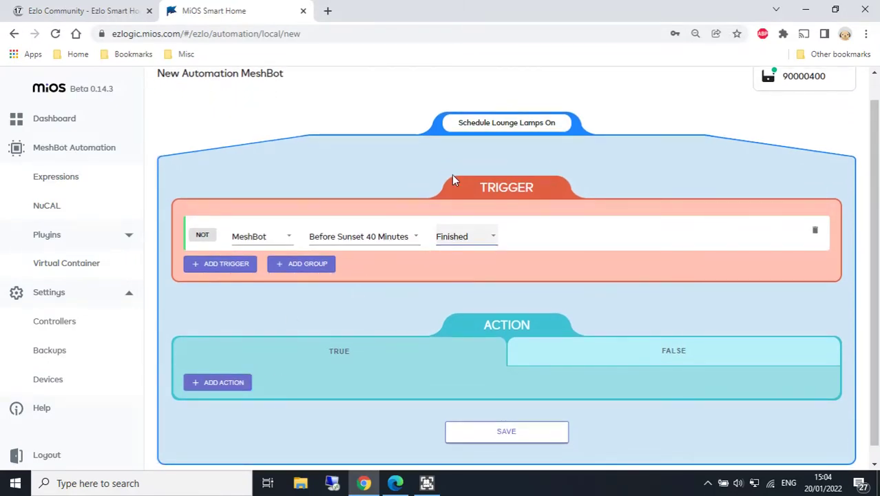
click(235, 382)
scroll(285, 359, down, 1)
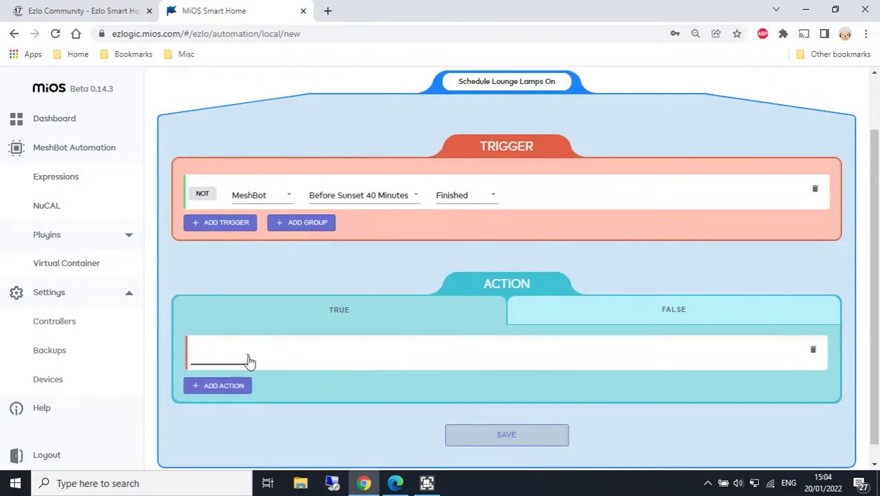
click(249, 360)
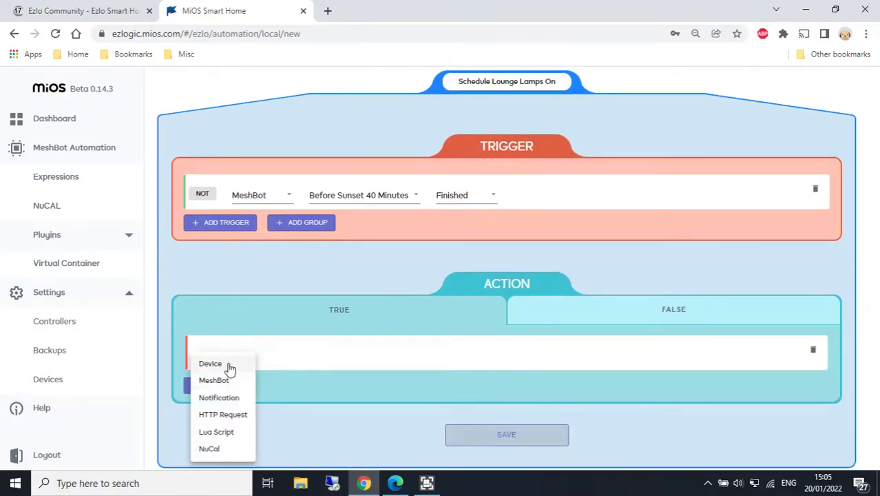
click(229, 364)
click(307, 358)
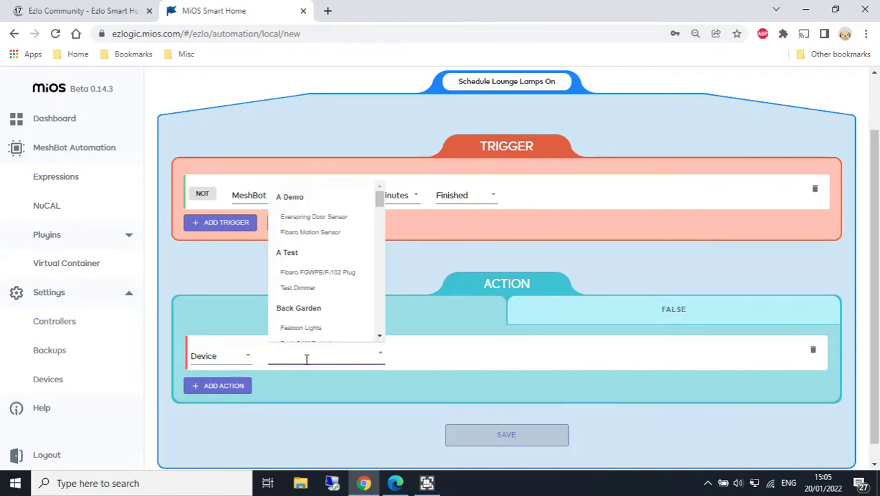
text(la)
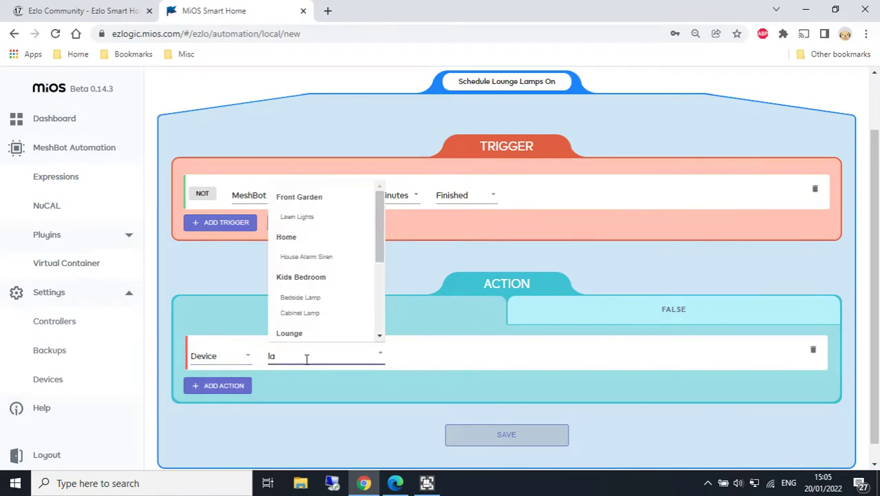
text(mp l)
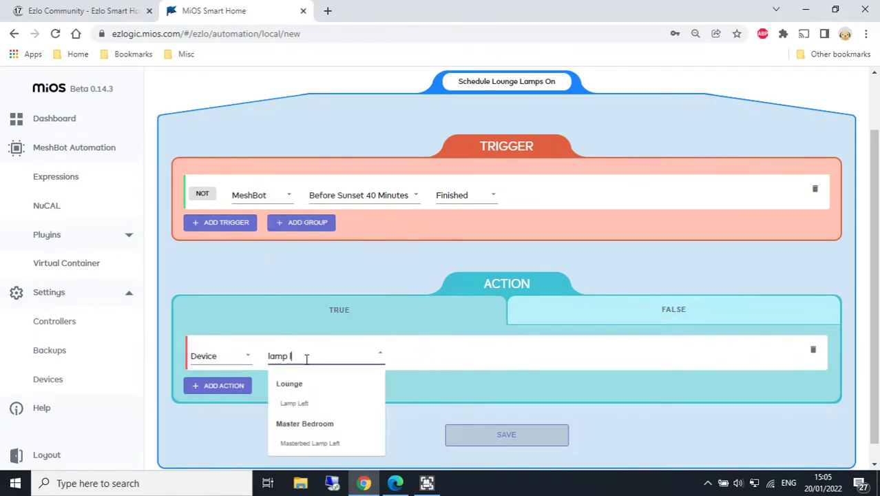
click(297, 405)
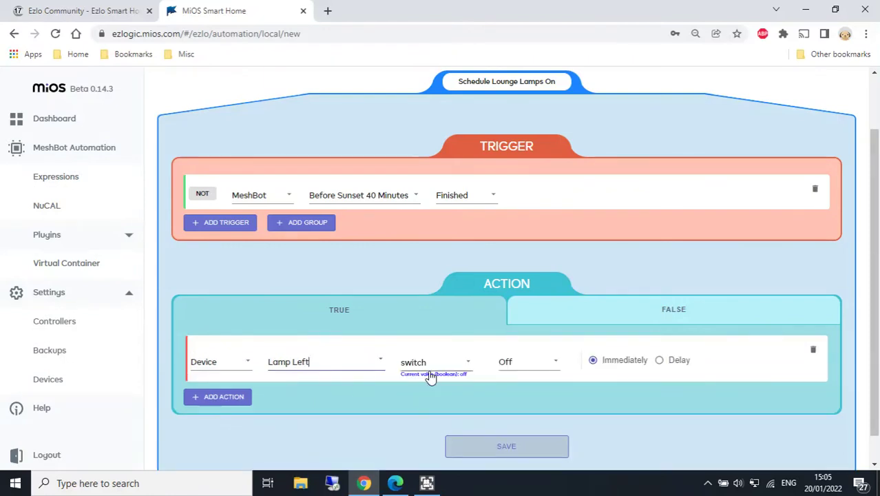
Set the Lamp Left action's switch value to On
click(470, 363)
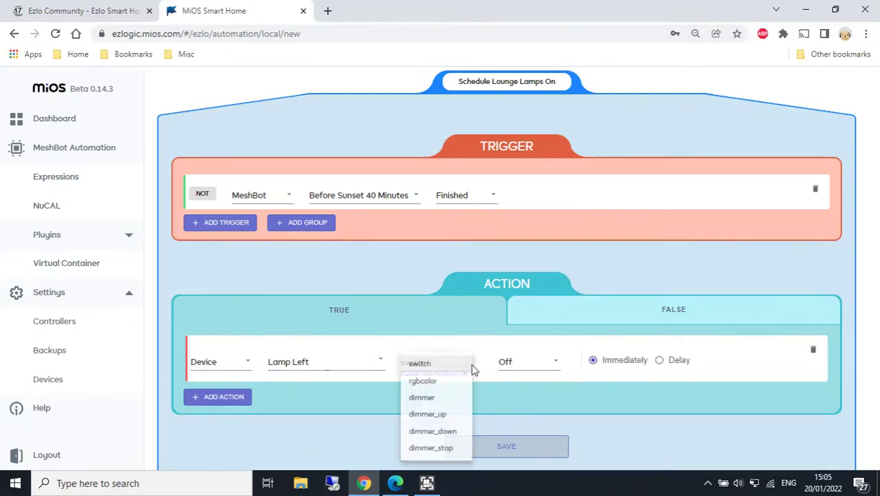
click(557, 367)
click(557, 367)
click(521, 382)
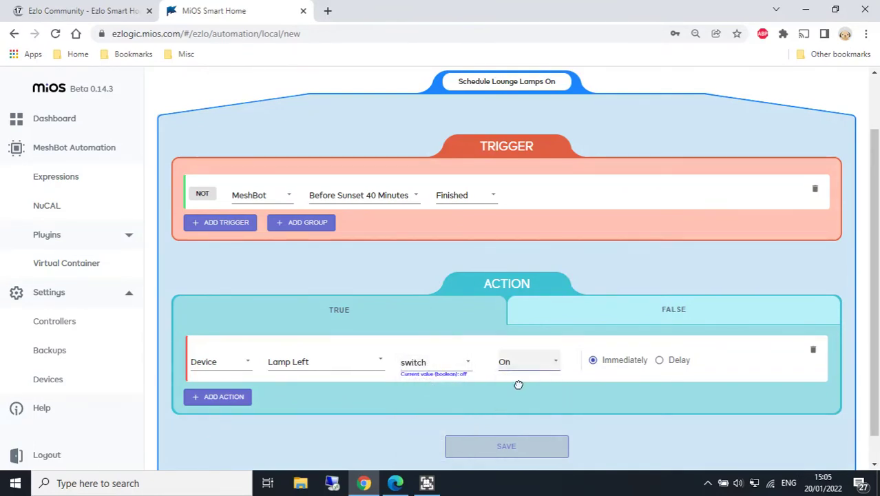
Change the Lamp Left action to dimmer with a value of 50
scroll(442, 375, down, 1)
click(470, 335)
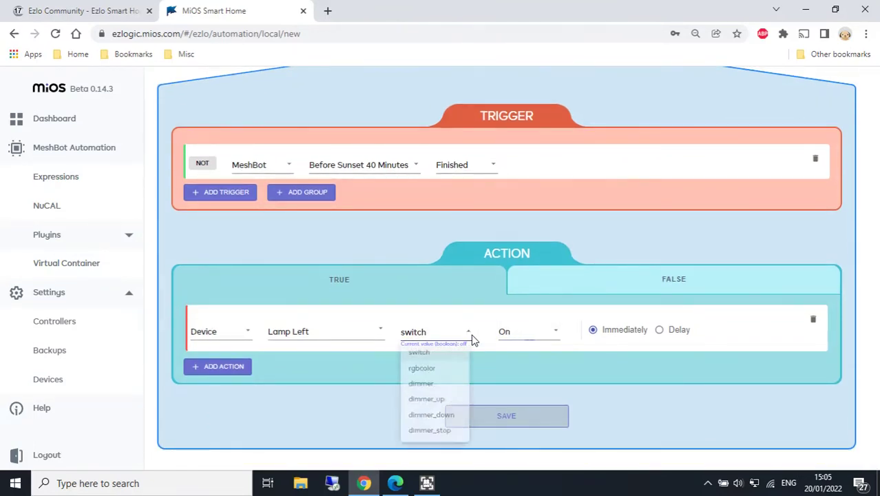
click(422, 387)
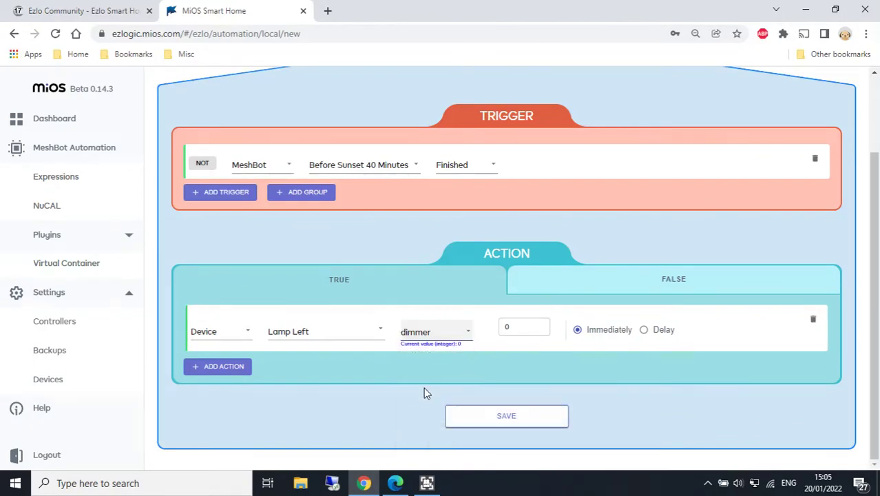
double_click(515, 331)
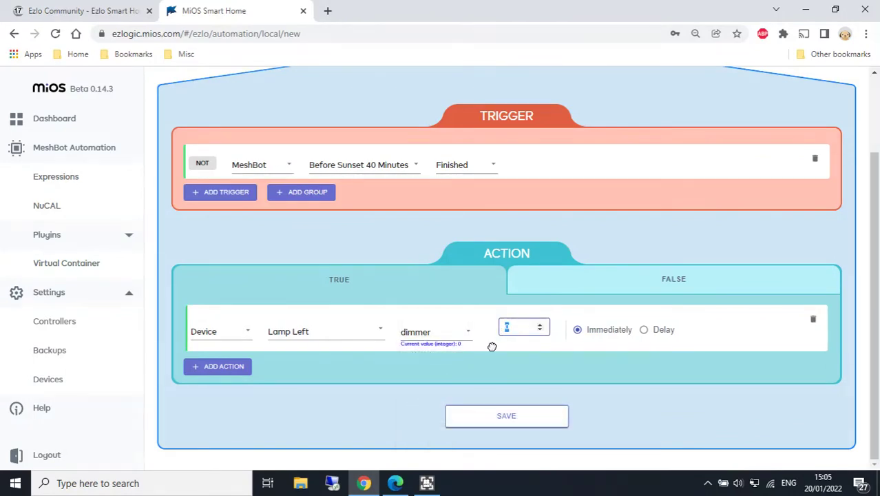
text(50)
click(499, 372)
Add a second device action under TRUE for the Lounge device Lamp Right
click(234, 374)
click(244, 385)
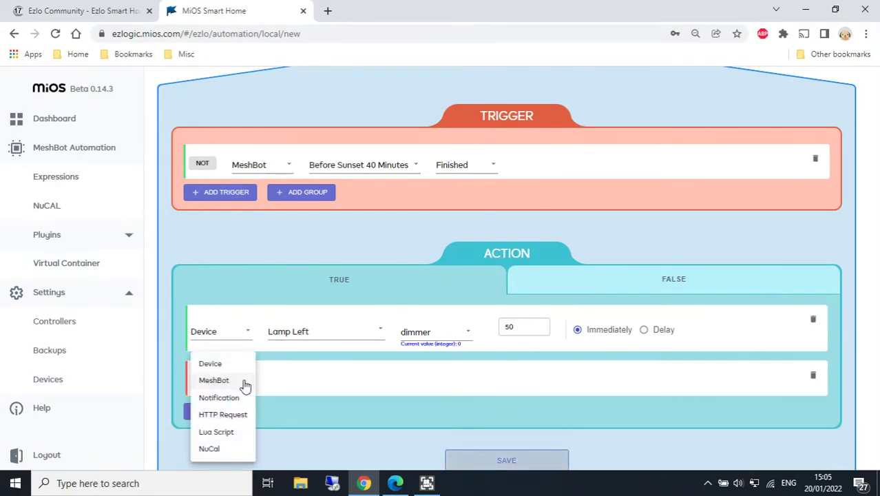
click(223, 365)
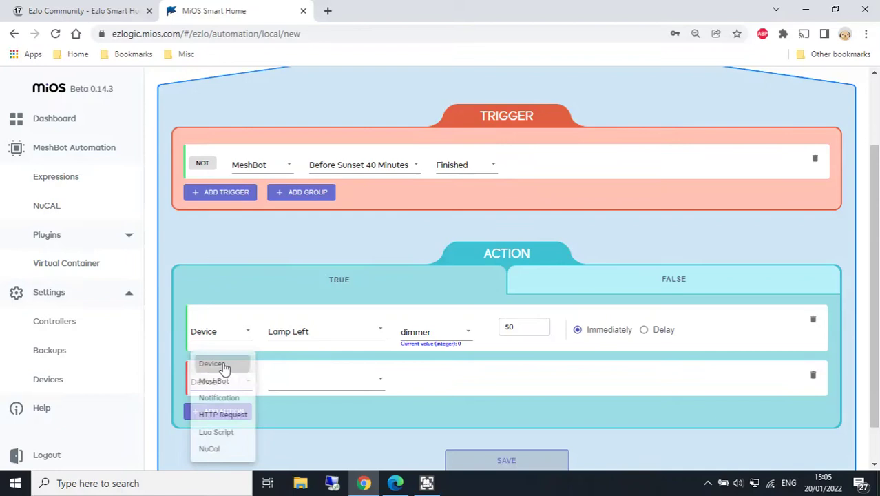
click(294, 383)
text(l)
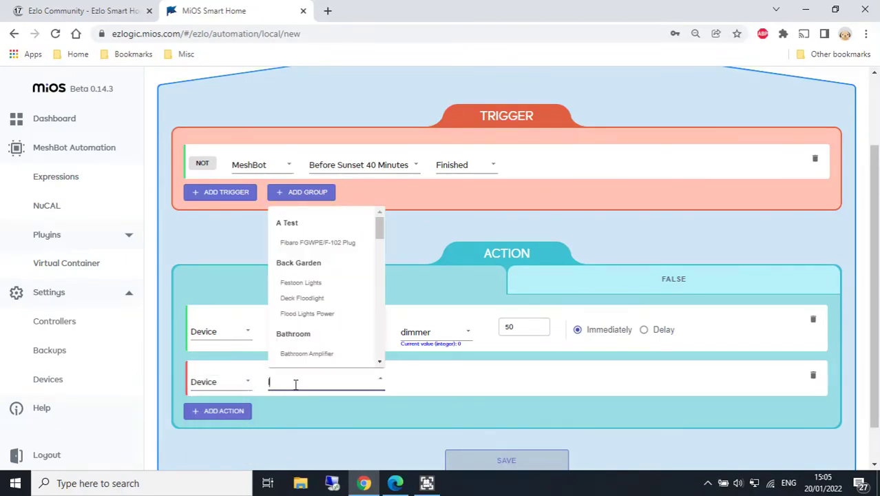
text(amp r)
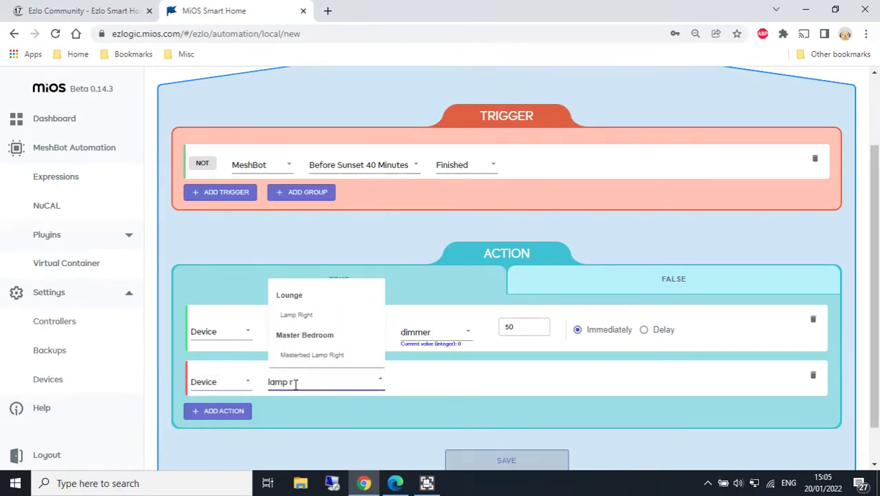
click(303, 316)
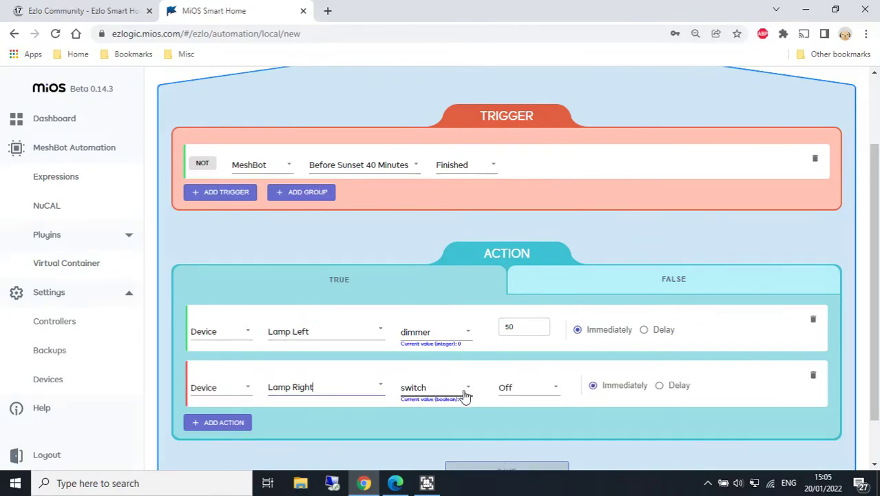
Change the Lamp Right action to dimmer with a value of 50
click(465, 395)
click(448, 398)
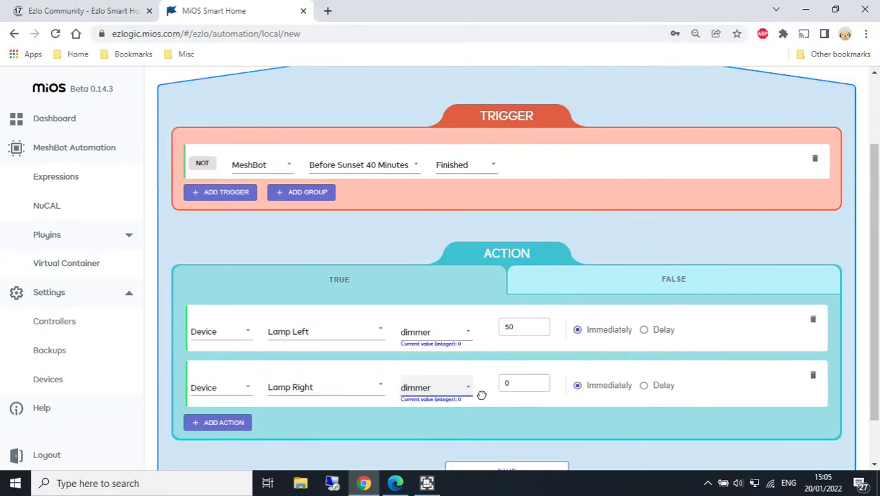
double_click(518, 384)
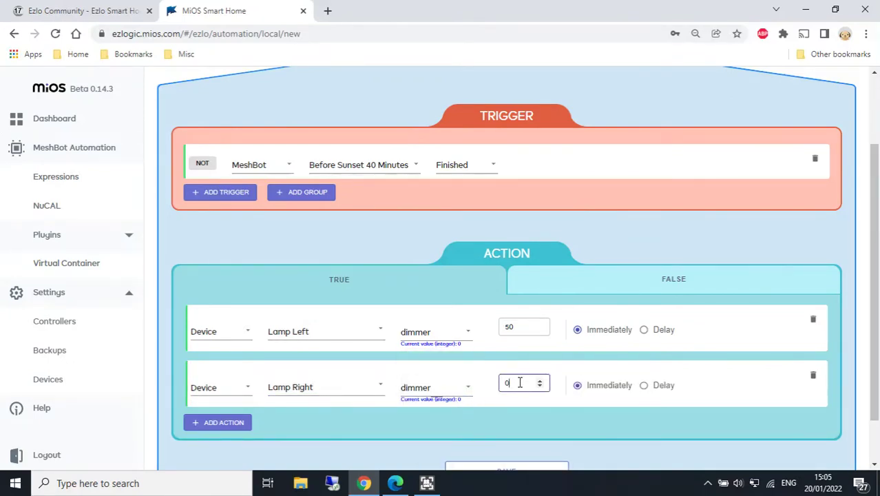
text(50)
click(495, 418)
scroll(495, 417, down, 1)
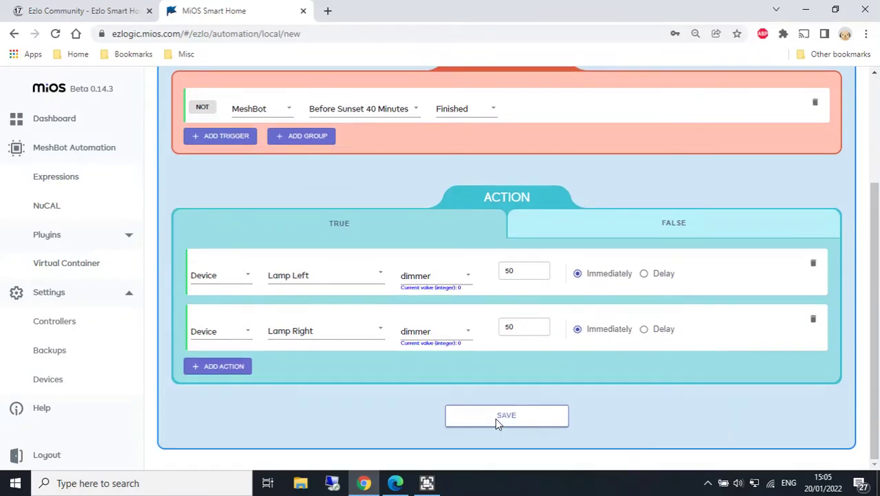
scroll(470, 382, up, 2)
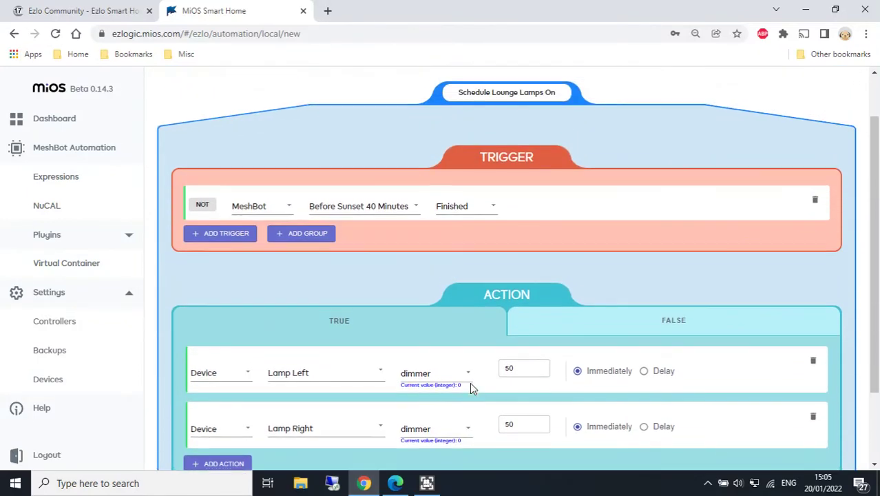
scroll(367, 310, down, 1)
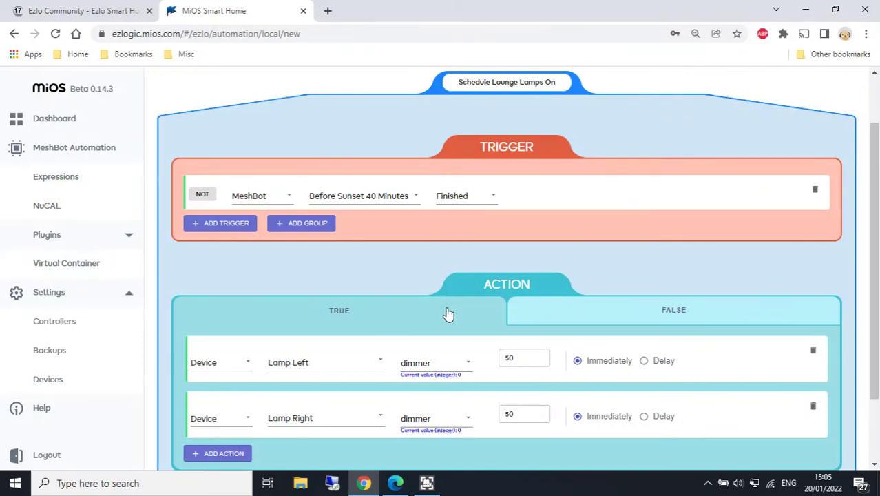
scroll(447, 313, down, 1)
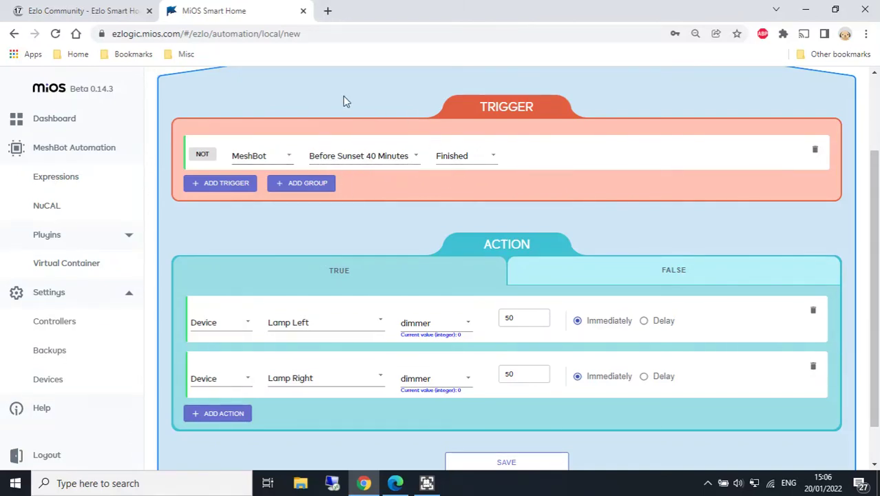
scroll(372, 190, down, 1)
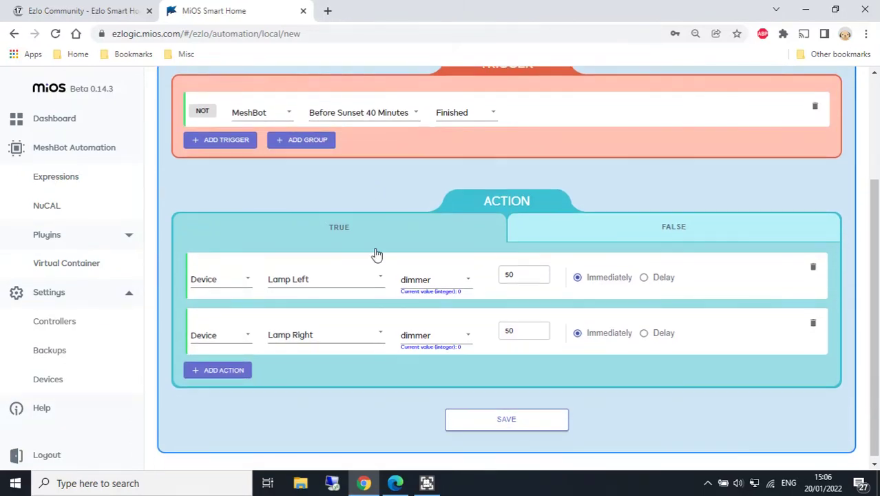